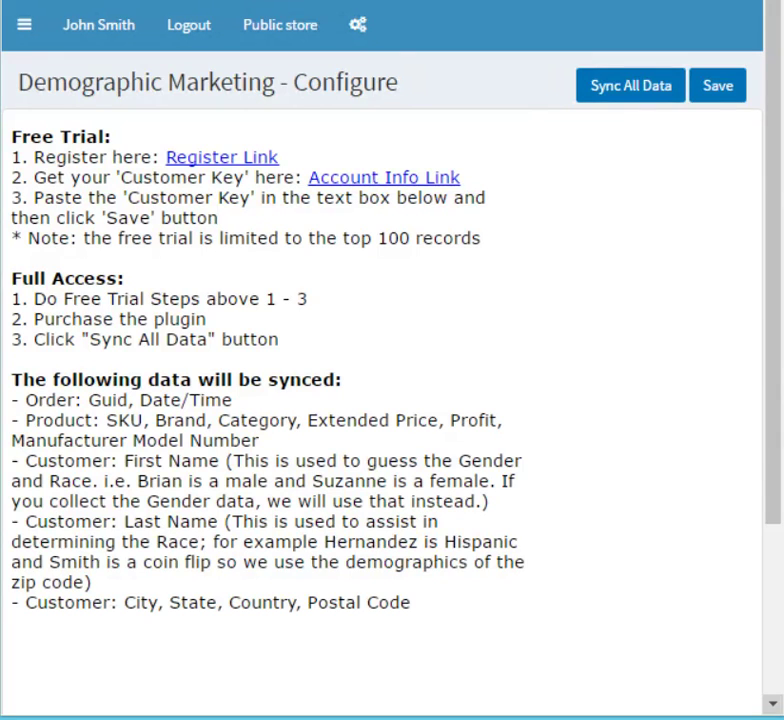
Open the Demographic Marketing dashboard and load the USA sales view.
left_click(24, 24)
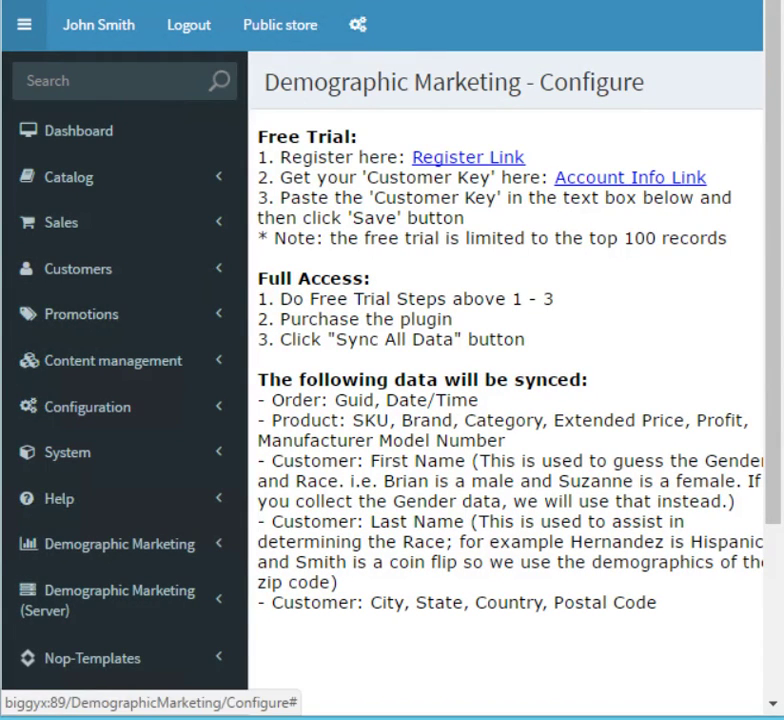
left_click(115, 544)
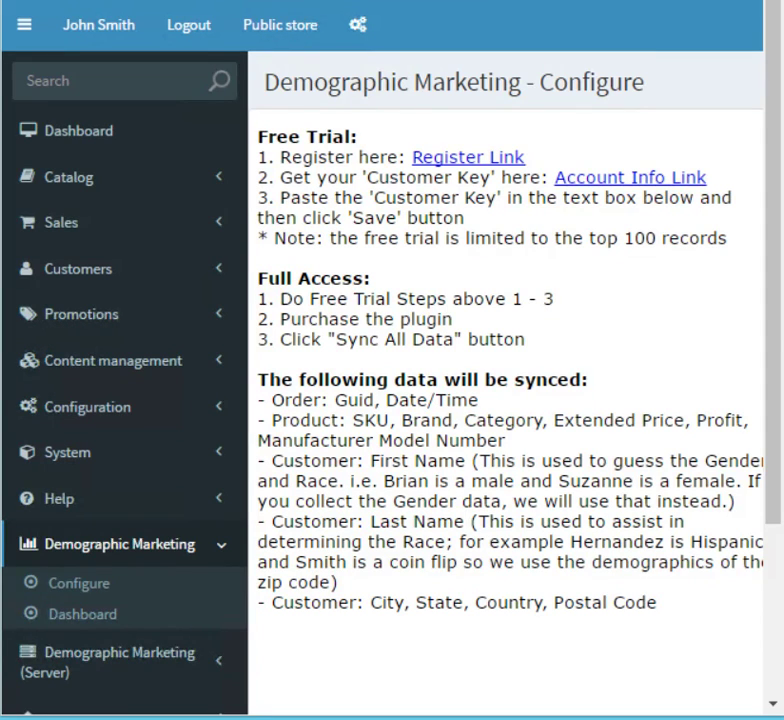
scroll(393, 308, "down", 3)
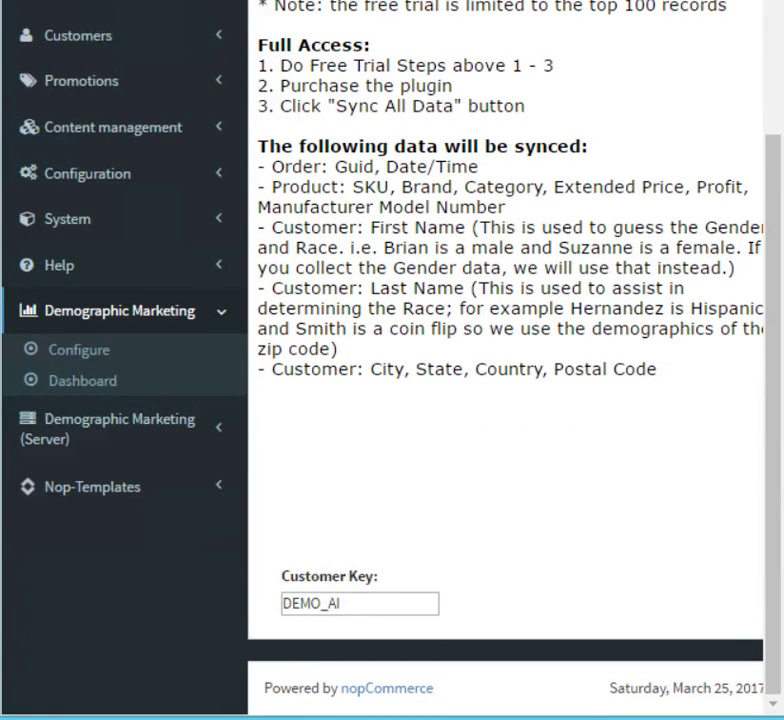
scroll(393, 308, "up", 3)
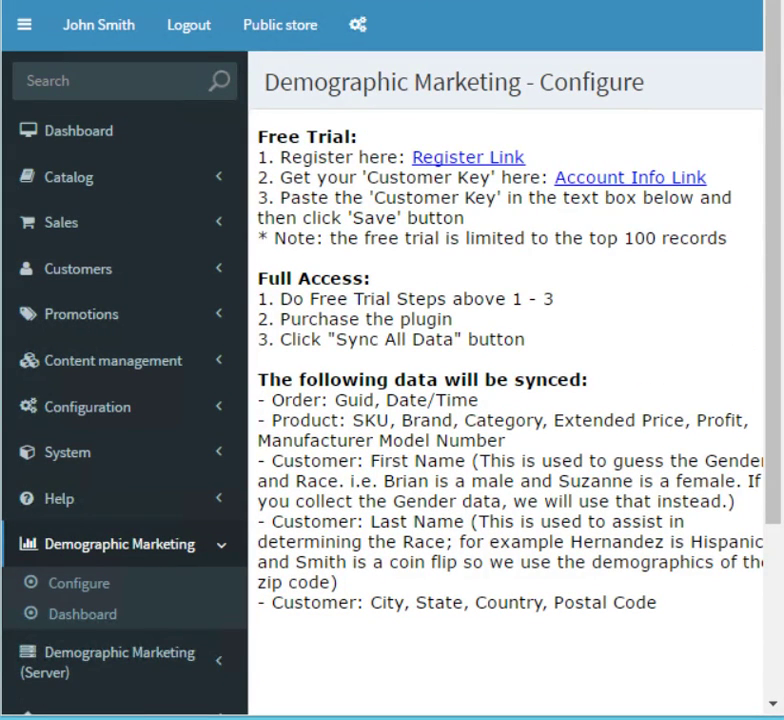
left_click(82, 613)
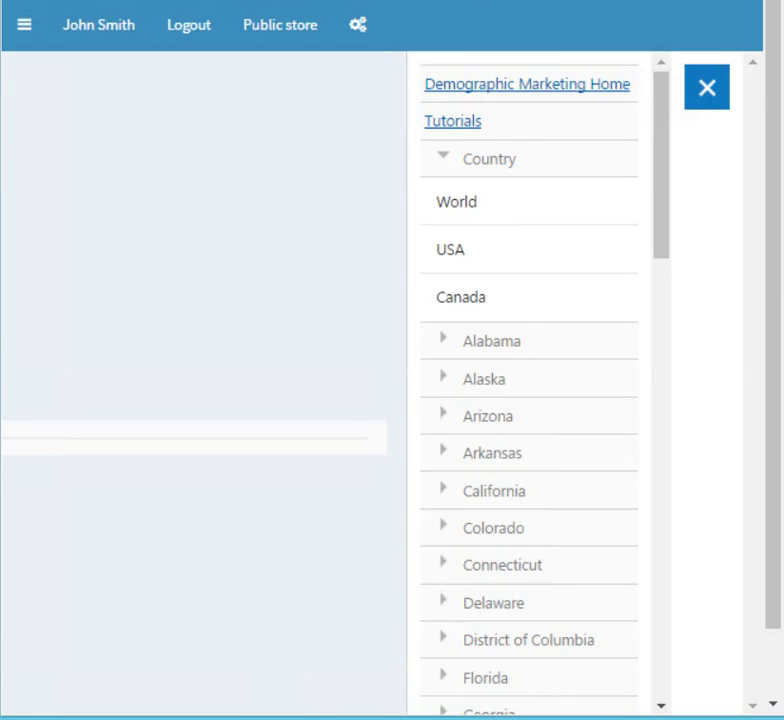
left_click(529, 249)
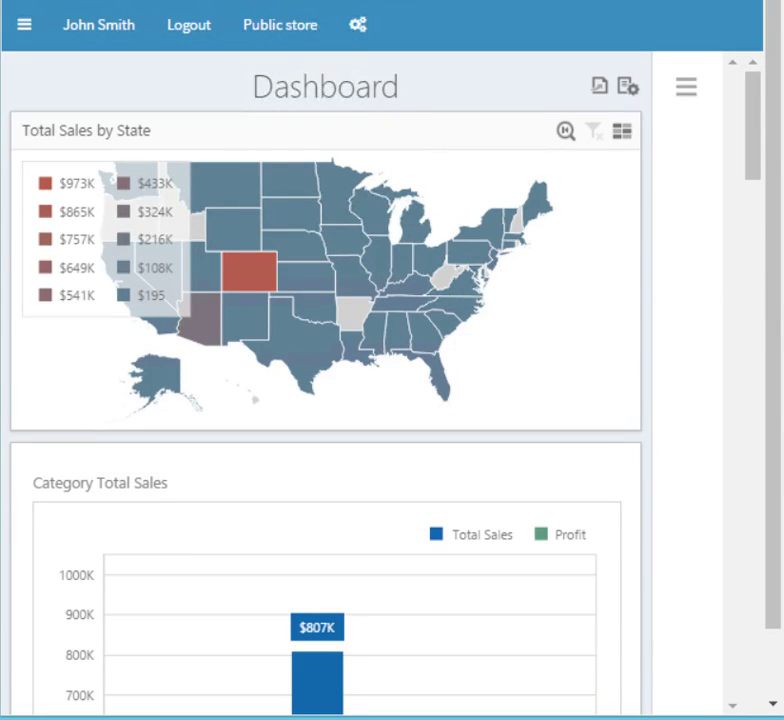
Filter the state sales map to Texas and Florida together with multiple selection, and clear the filter.
left_click(300, 345)
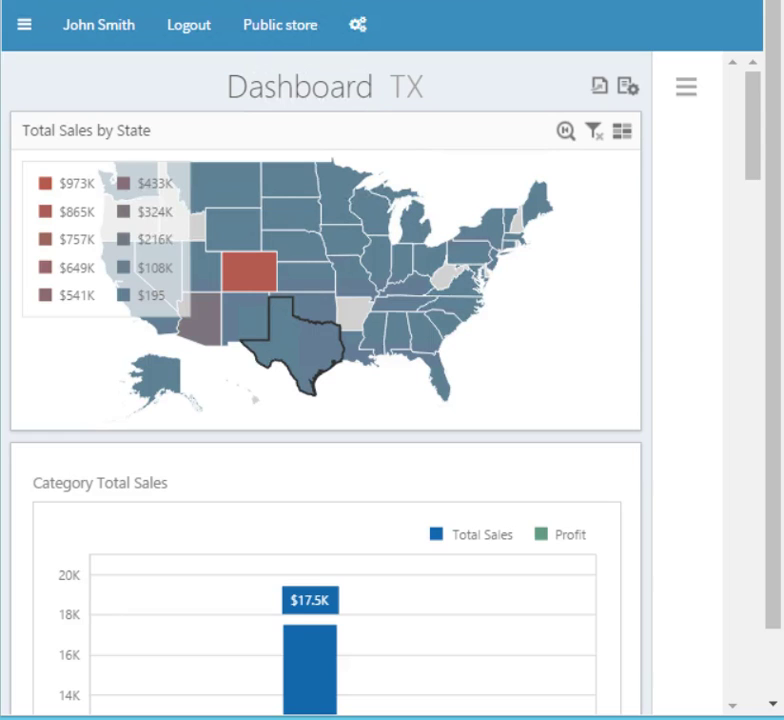
left_click(622, 131)
left_click(441, 380)
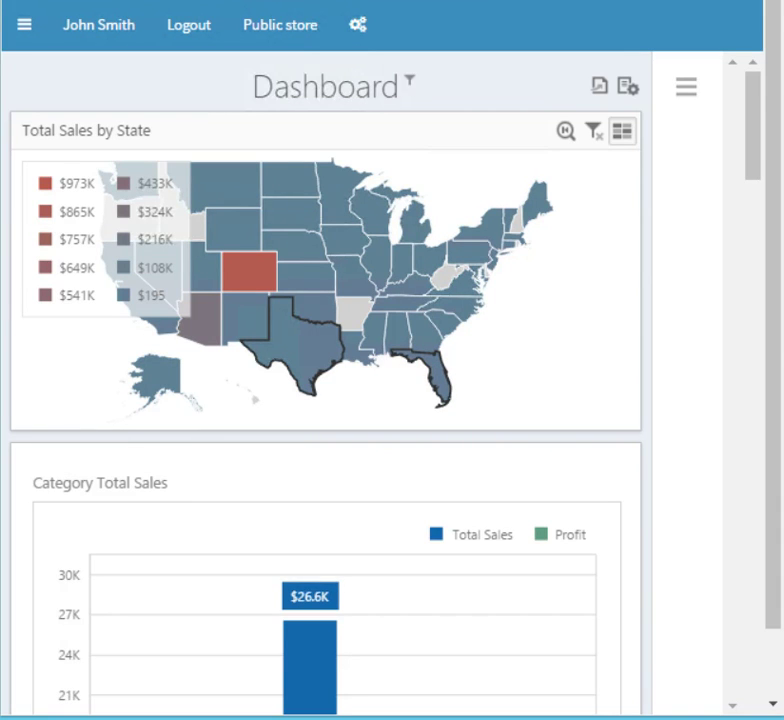
left_click(594, 131)
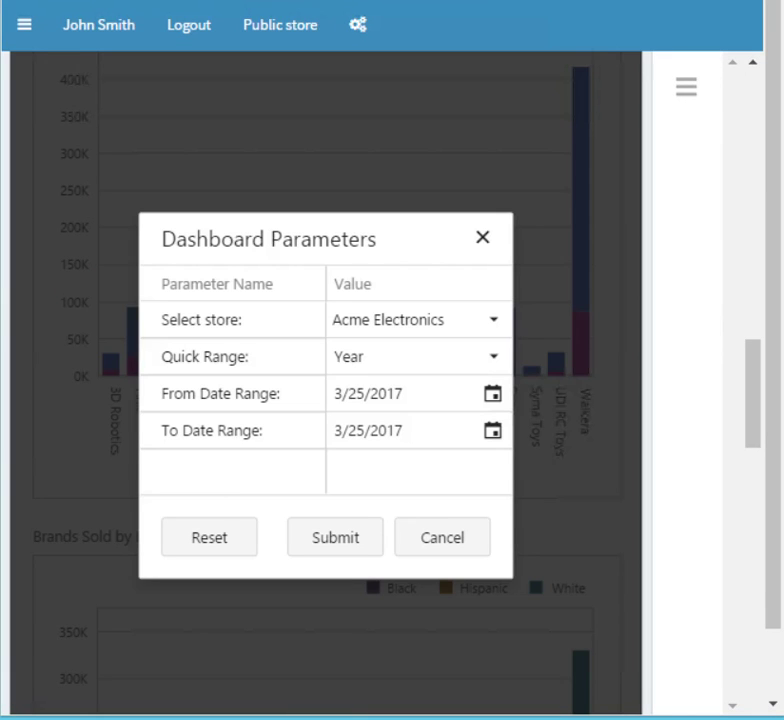
Examine the store, quick range and from-date options in the Dashboard Parameters, and close them without submitting.
left_click(493, 320)
left_click(493, 320)
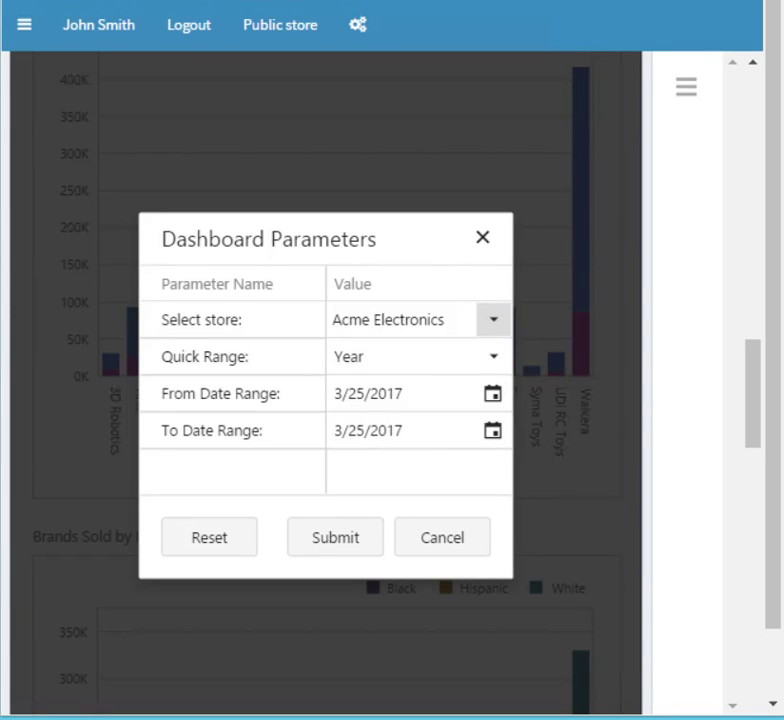
left_click(493, 356)
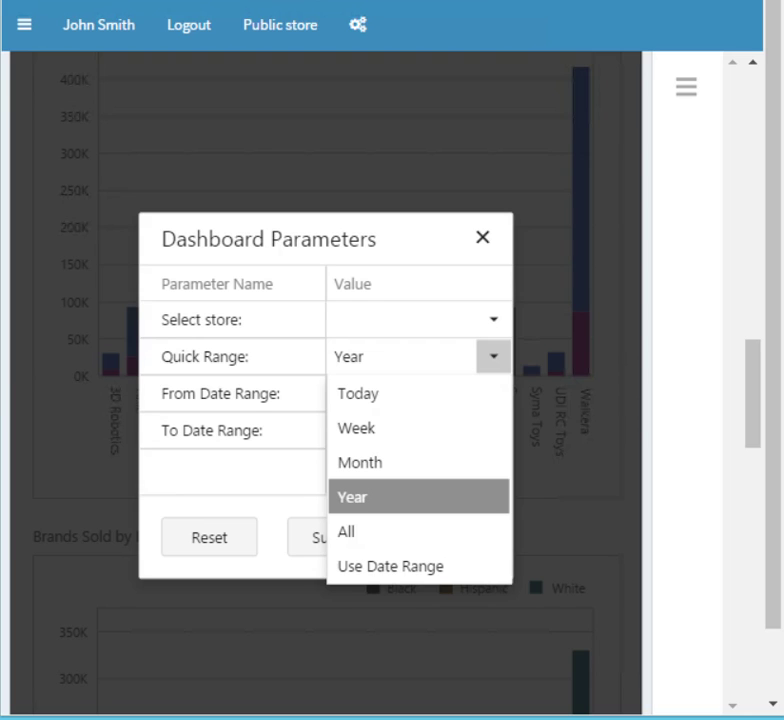
key("Escape")
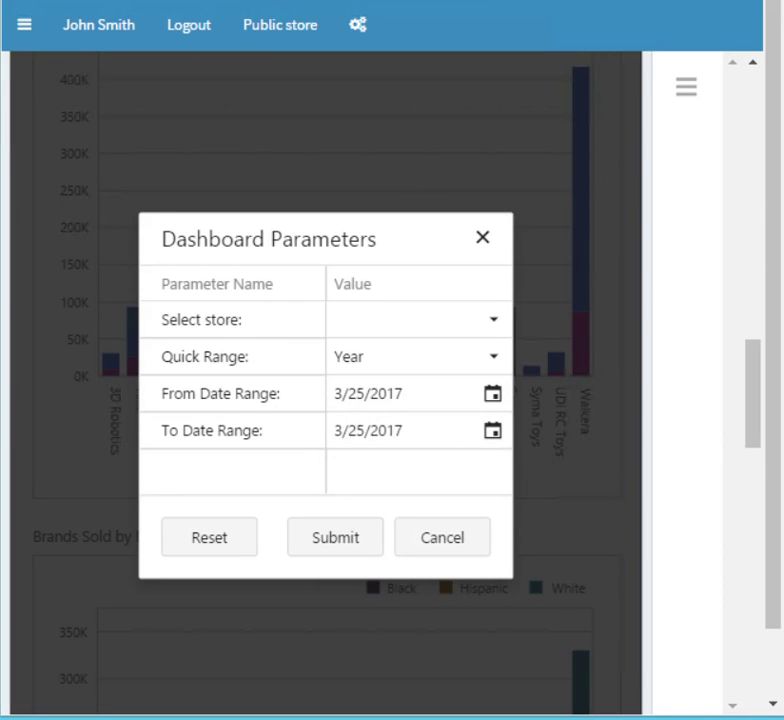
left_click(492, 393)
left_click(492, 393)
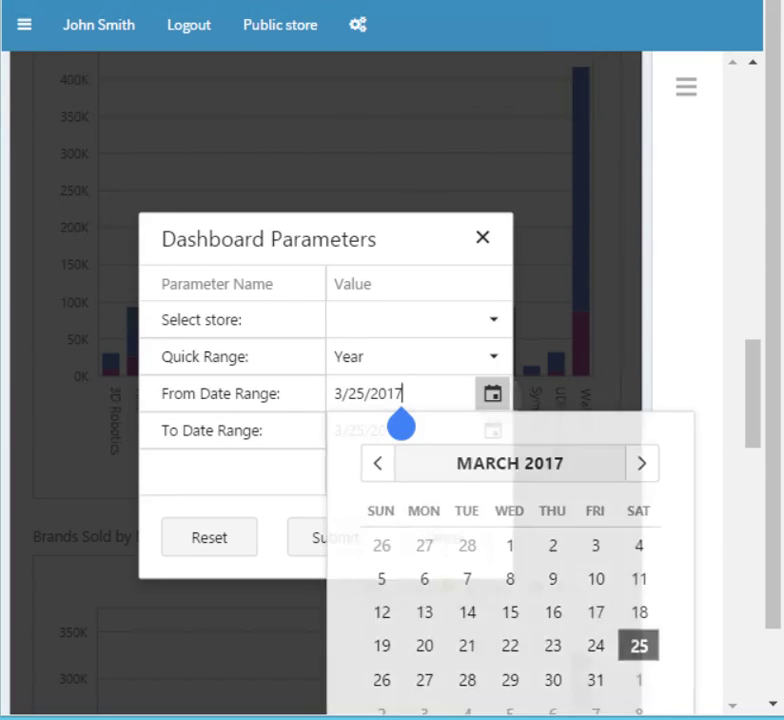
left_click(442, 537)
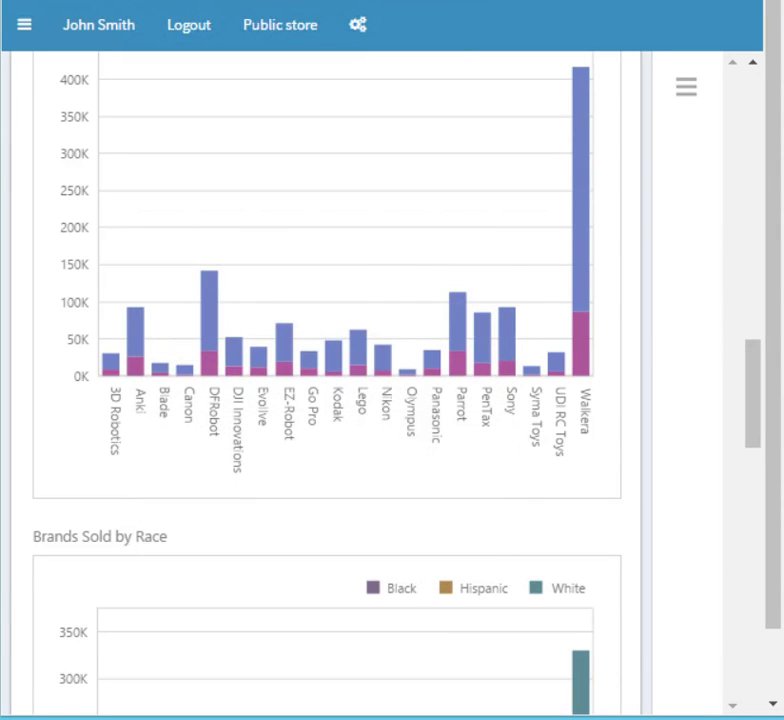
Examine the Category Total Sales and Brand Total Sales charts below the state map.
scroll(325, 380, "up", 20)
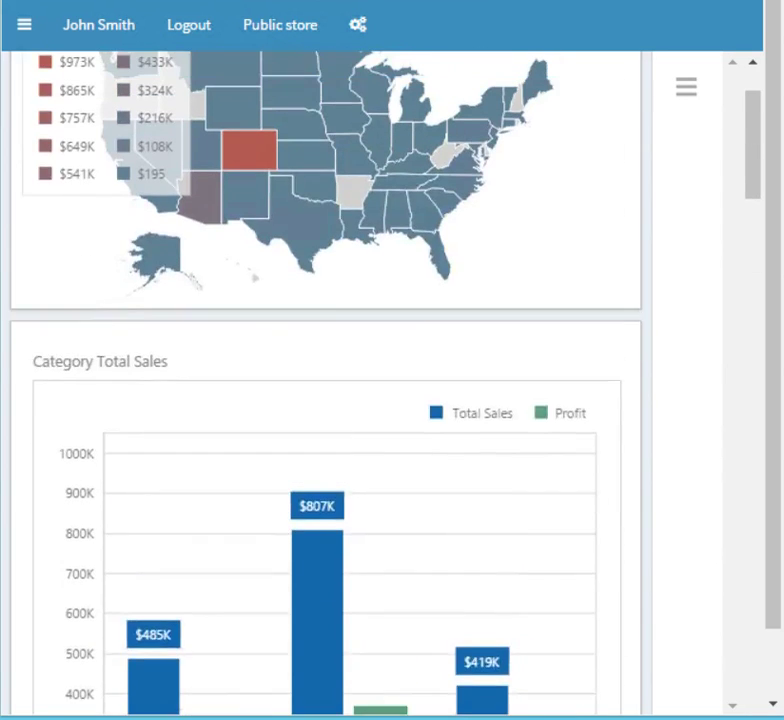
scroll(711, 462, "down", 3)
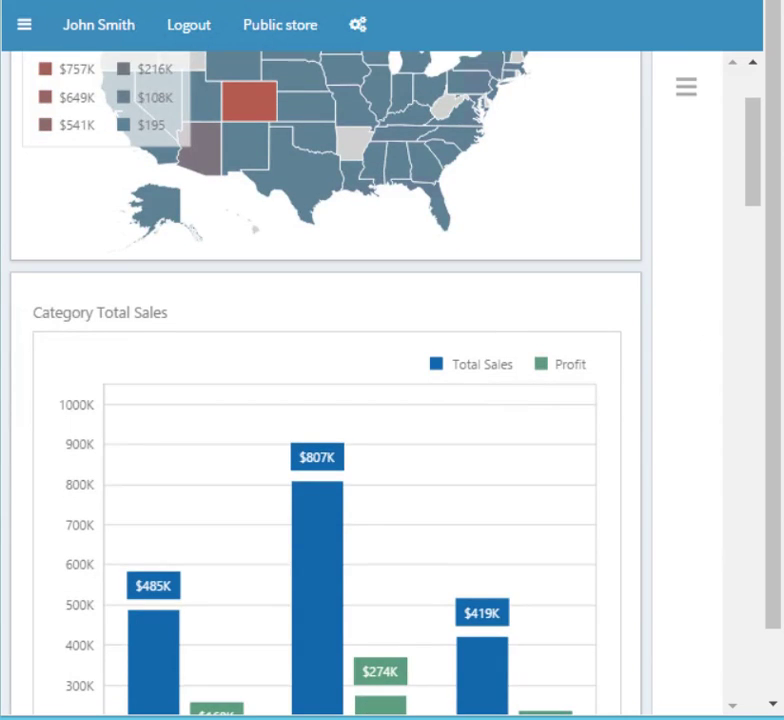
scroll(711, 462, "down", 4)
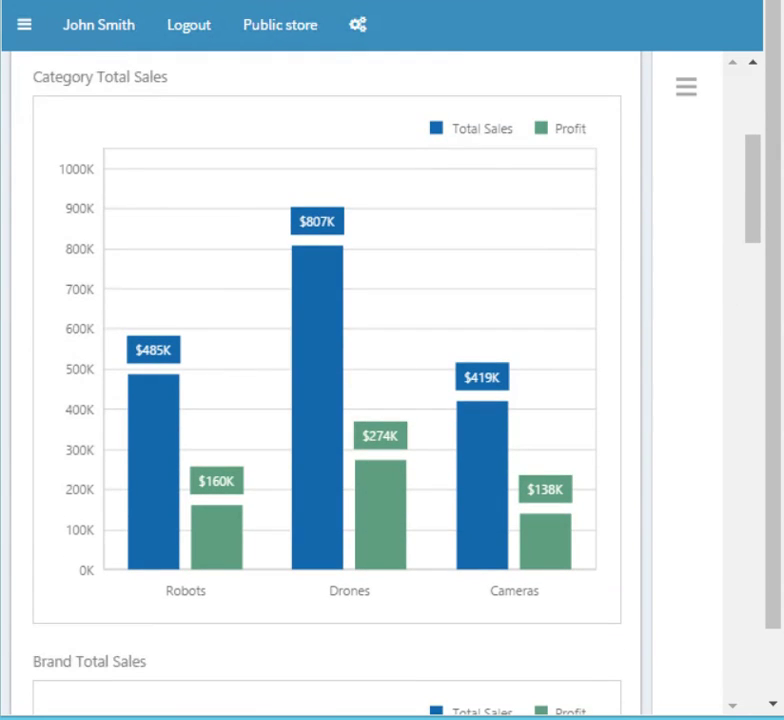
scroll(711, 405, "down", 8)
scroll(711, 405, "down", 3)
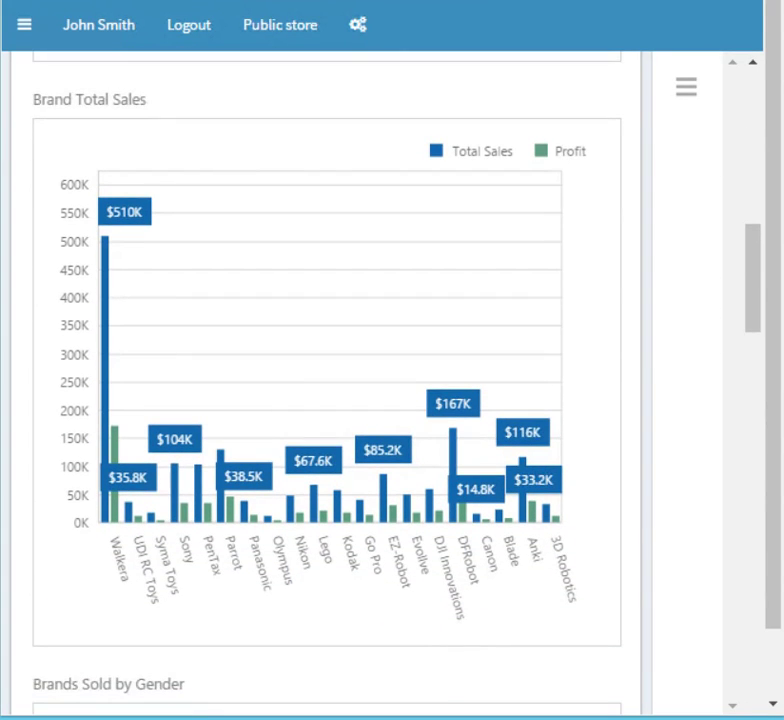
Review the brand sales charts by gender, race, median sold price and Gayvillage, and return to the state map.
scroll(326, 385, "down", 7)
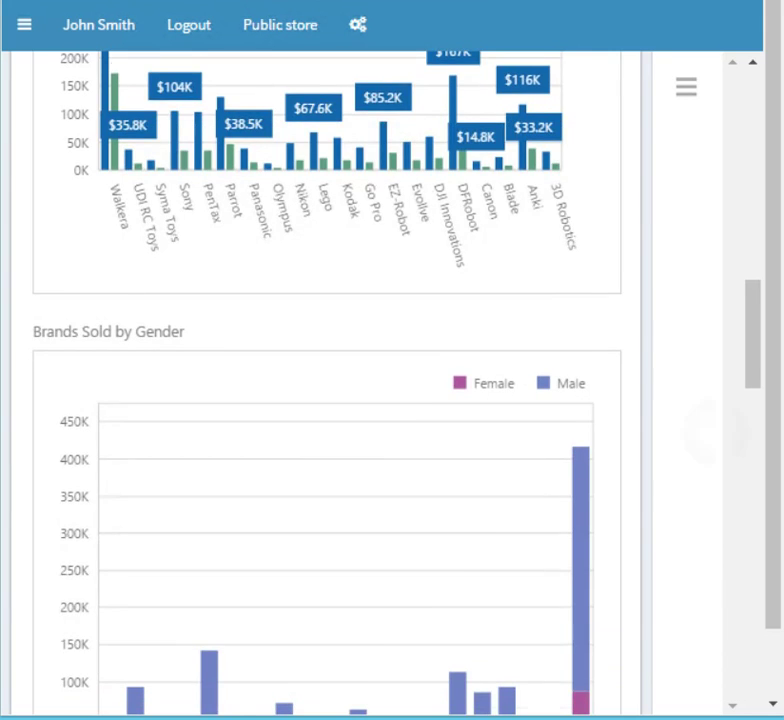
scroll(326, 385, "down", 4)
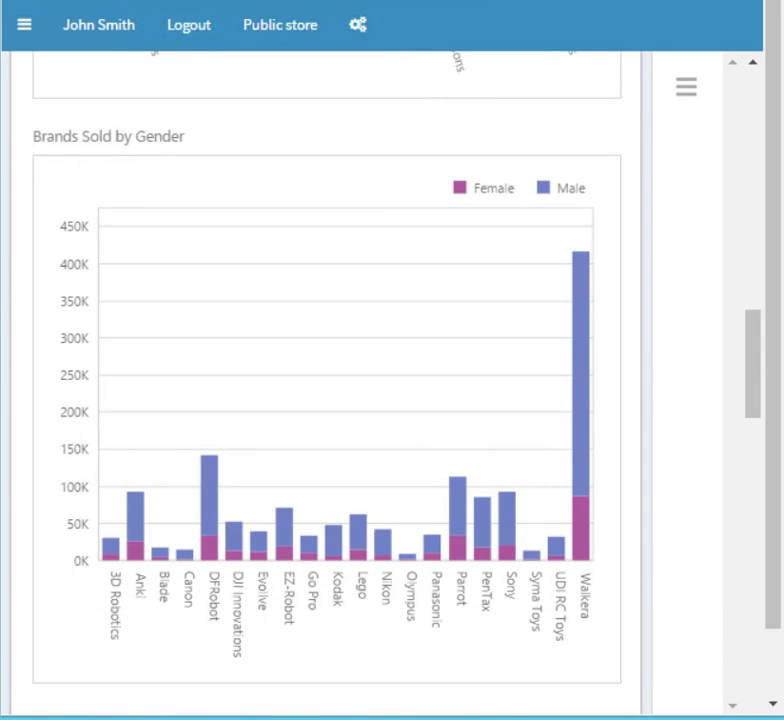
scroll(326, 385, "down", 8)
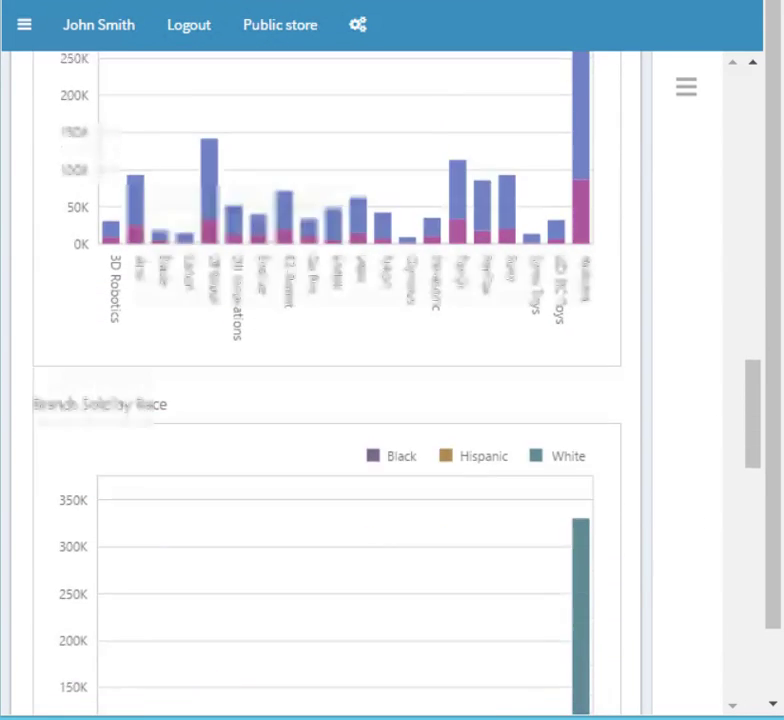
scroll(326, 385, "down", 4)
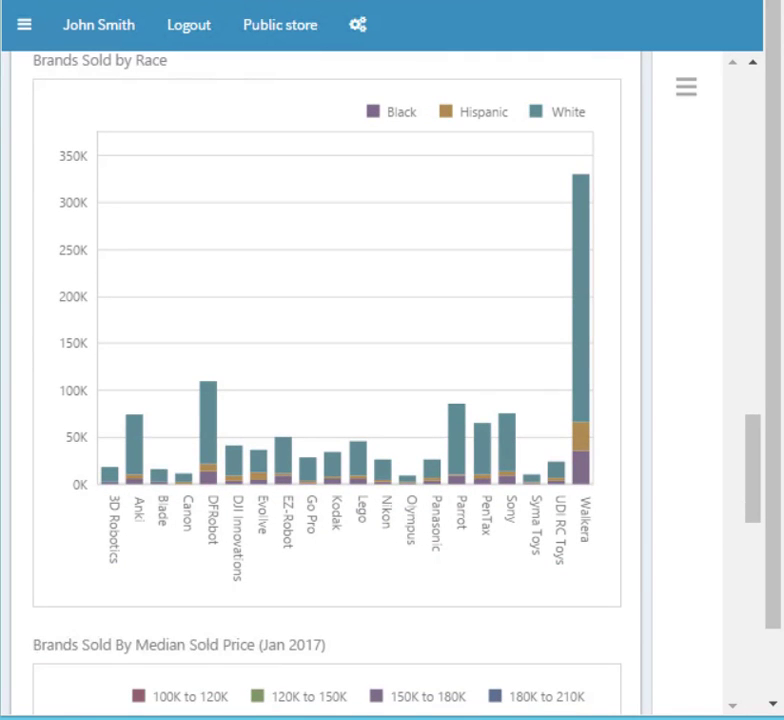
scroll(326, 385, "down", 8)
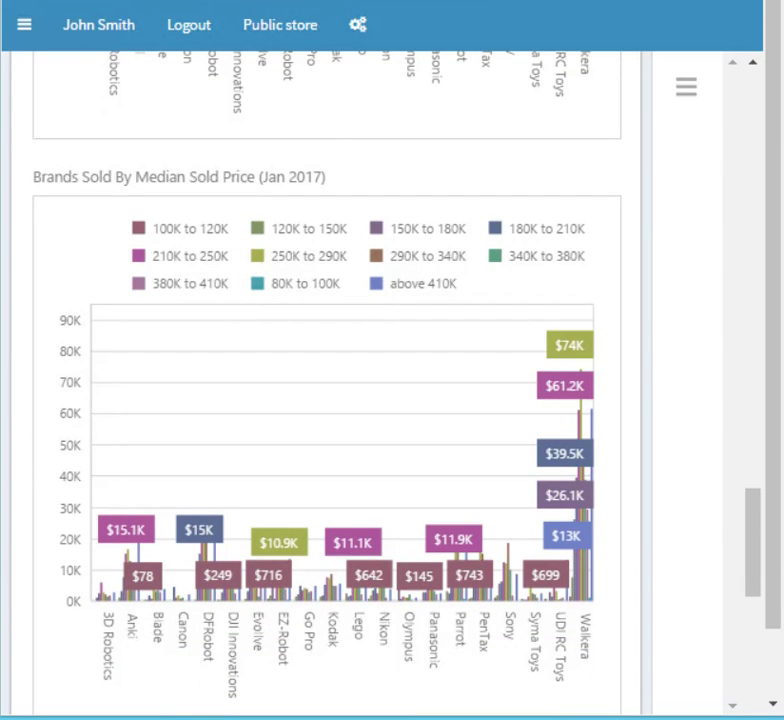
scroll(326, 385, "down", 8)
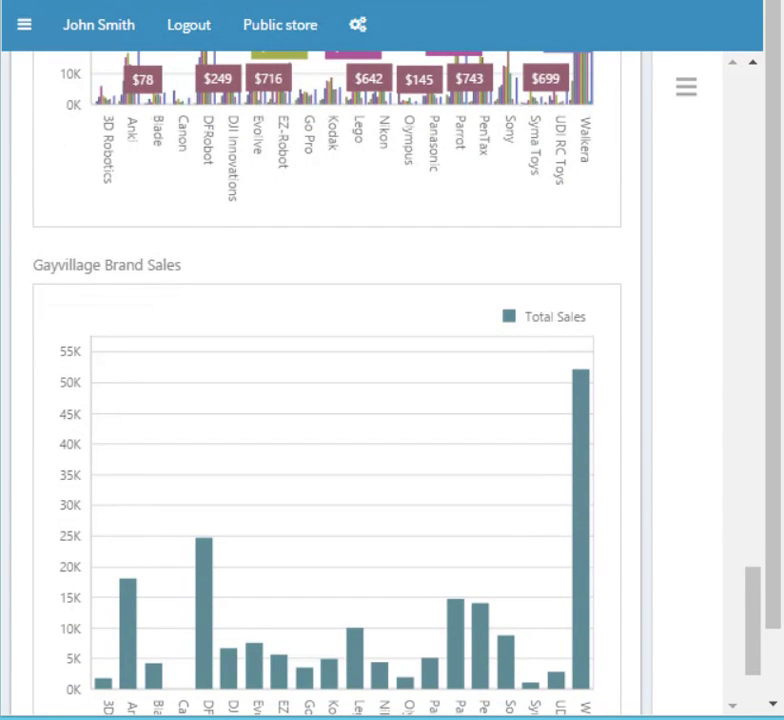
scroll(326, 385, "up", 15)
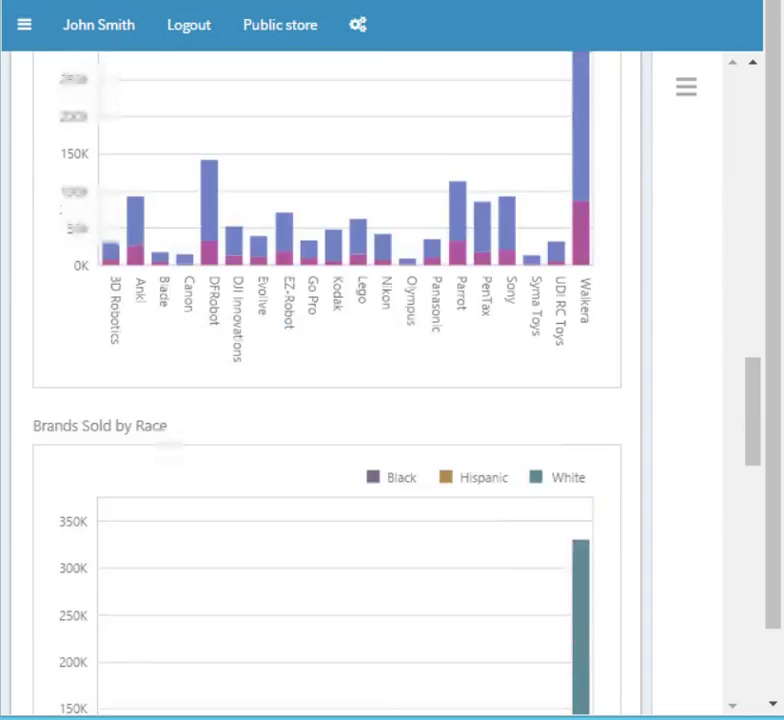
scroll(326, 385, "up", 15)
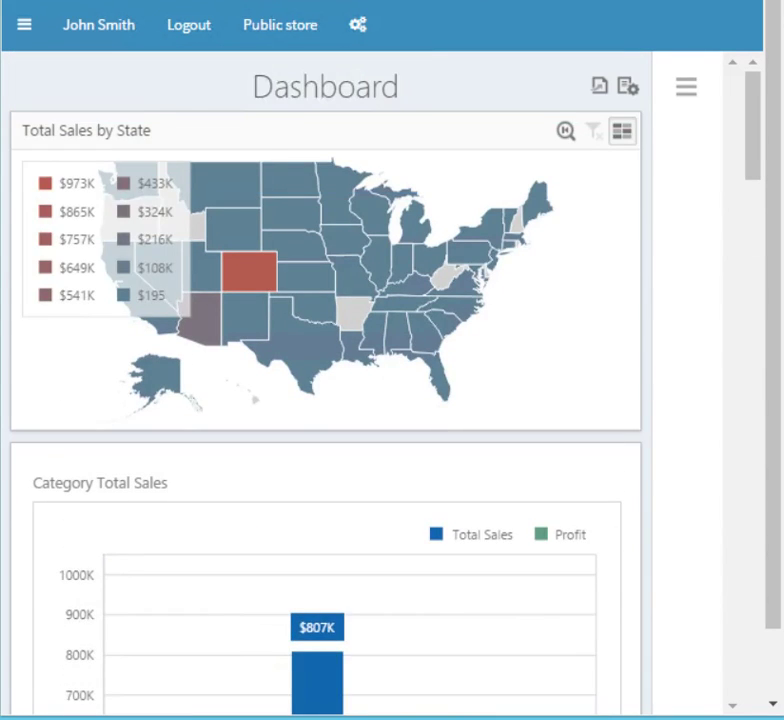
Load the dashboard for the Miami-Fort Lauderdale-West Palm Beach, FL metro area.
left_click(686, 87)
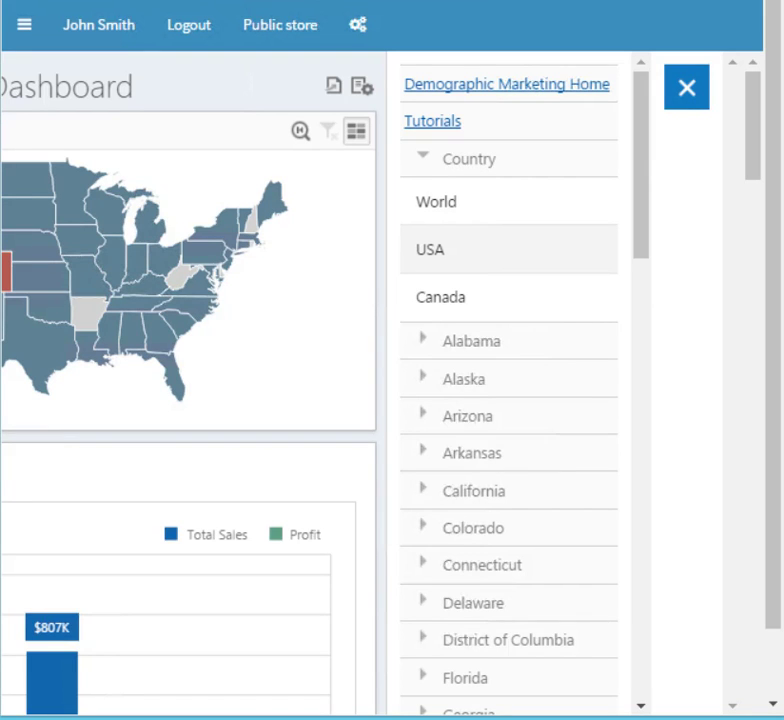
left_click_drag(569, 595, 576, 360)
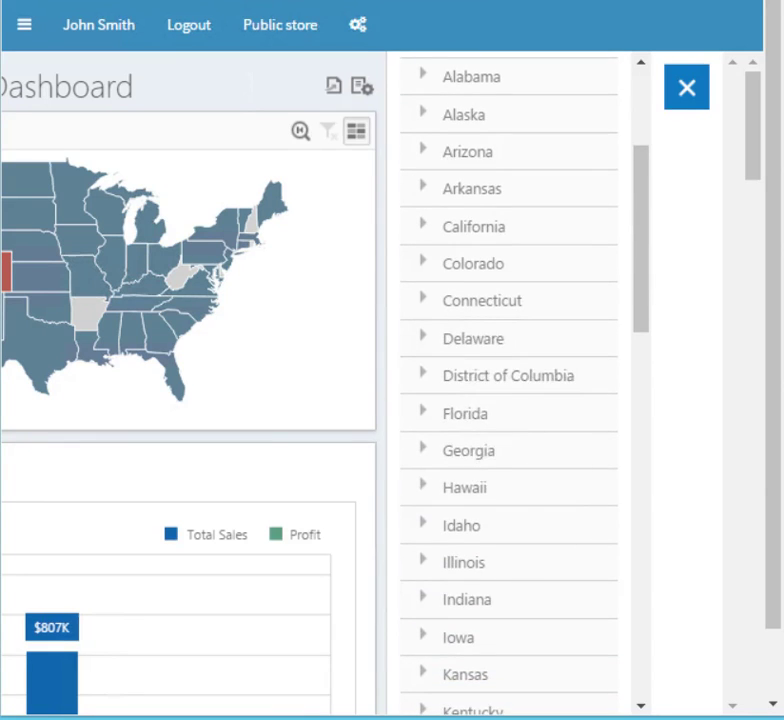
left_click(465, 413)
left_click_drag(553, 524, 560, 250)
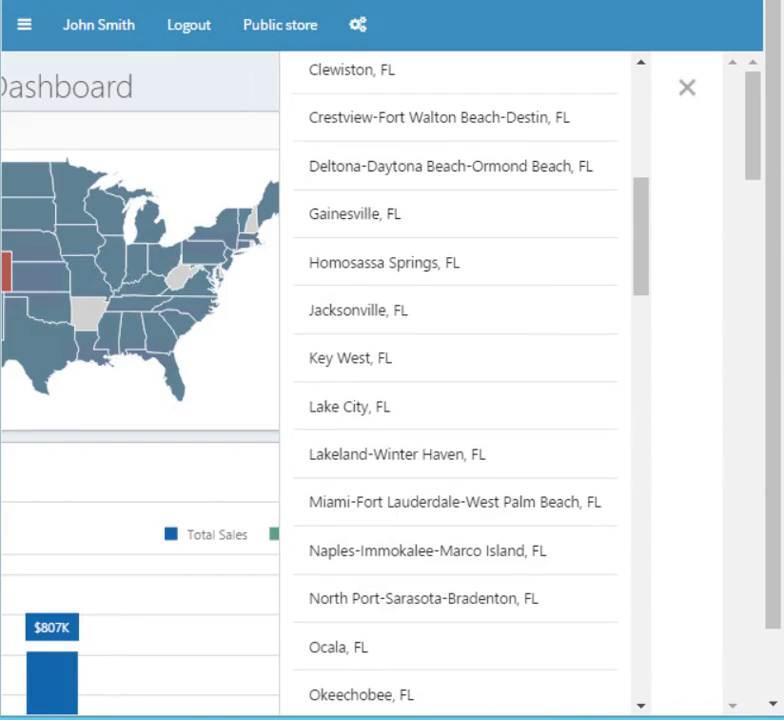
left_click(520, 498)
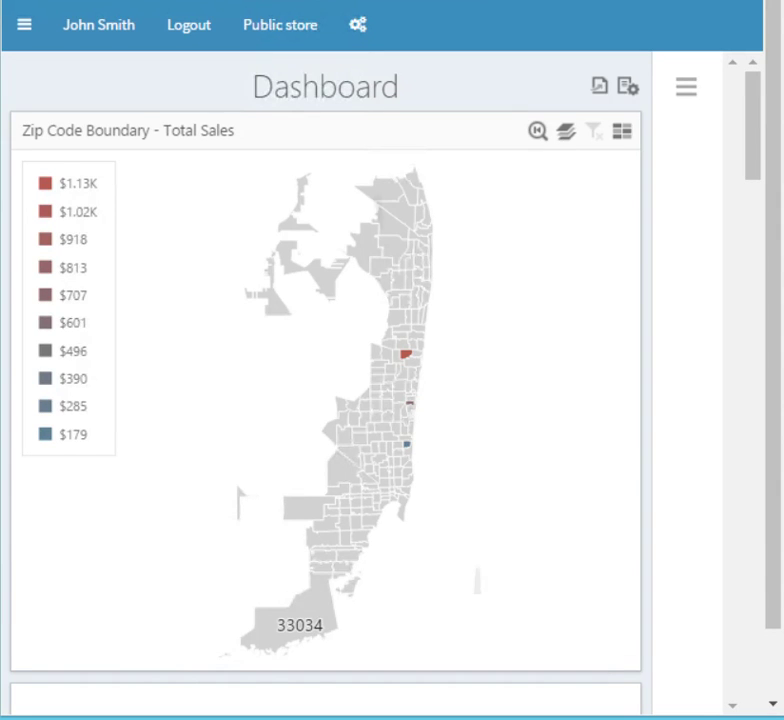
Filter the zip code sales map to the three coloured areas, including 33442, with multiple selection.
scroll(446, 399, "up", 3)
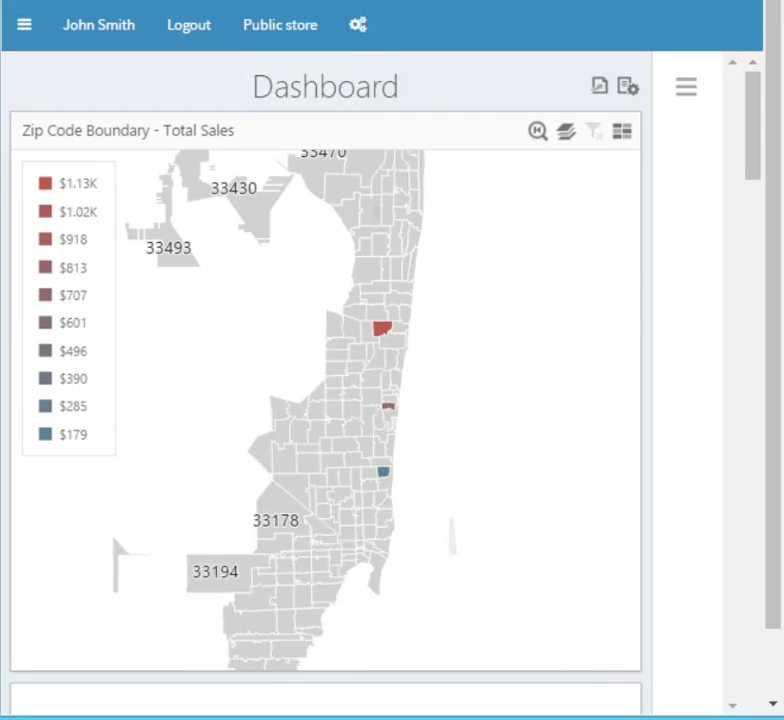
scroll(411, 378, "up", 2)
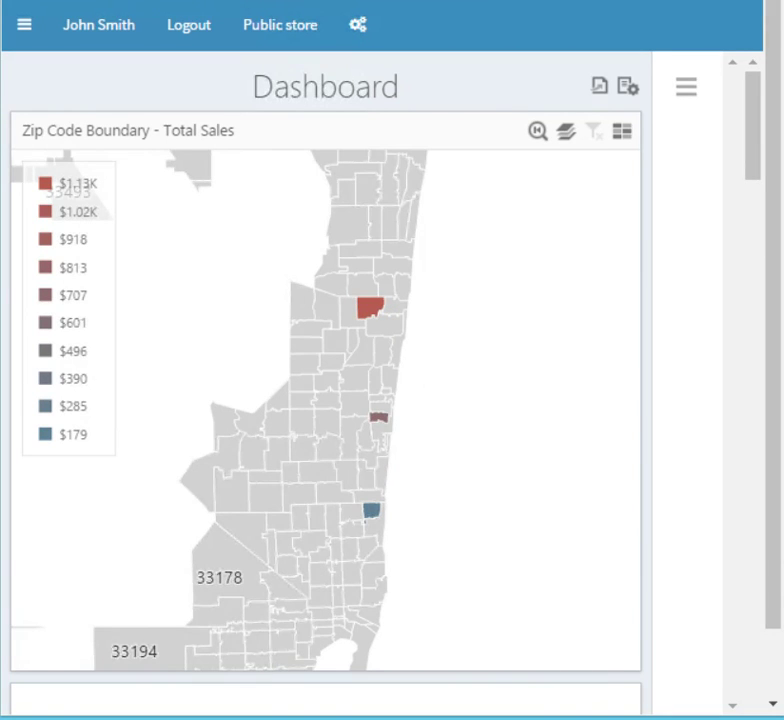
left_click(370, 307)
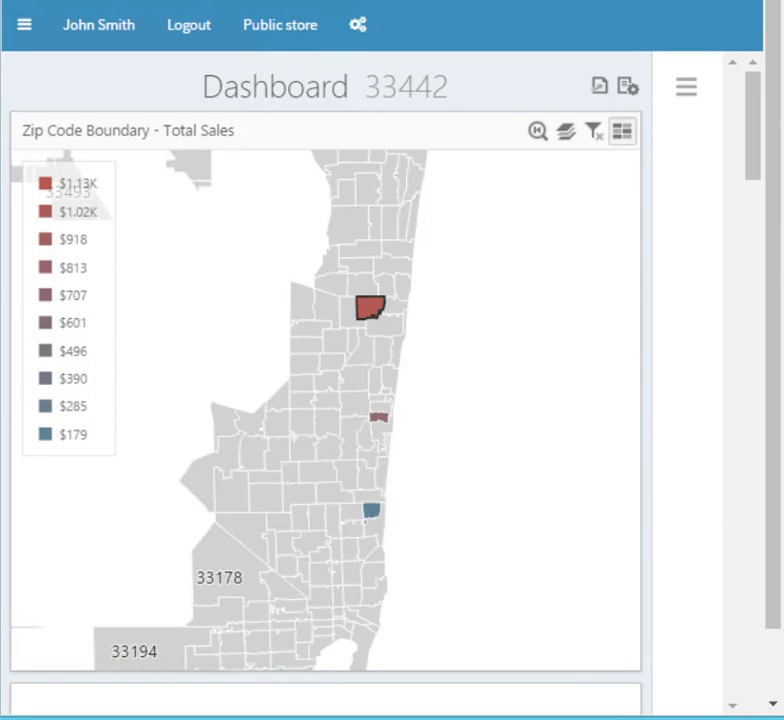
left_click(380, 416)
left_click(372, 510)
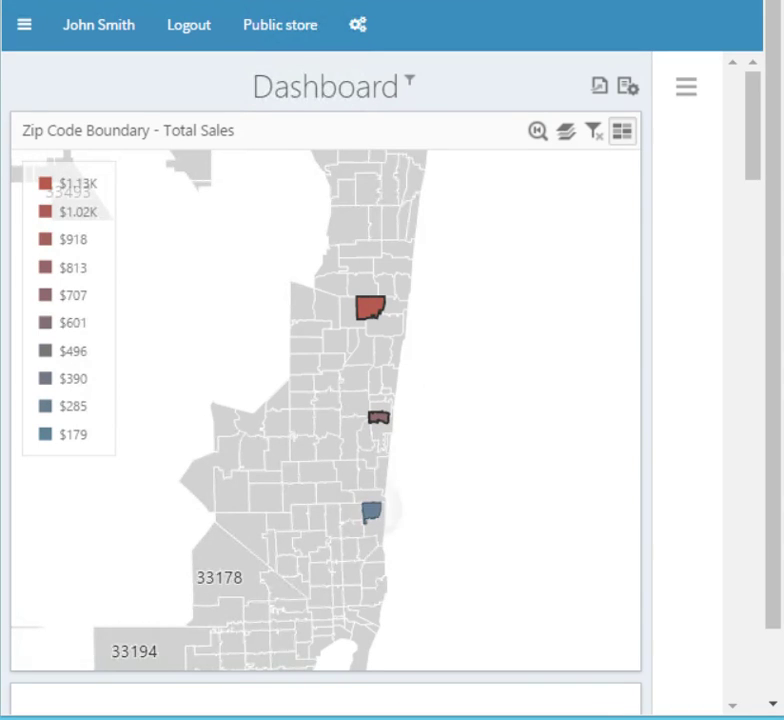
scroll(325, 380, "down", 3)
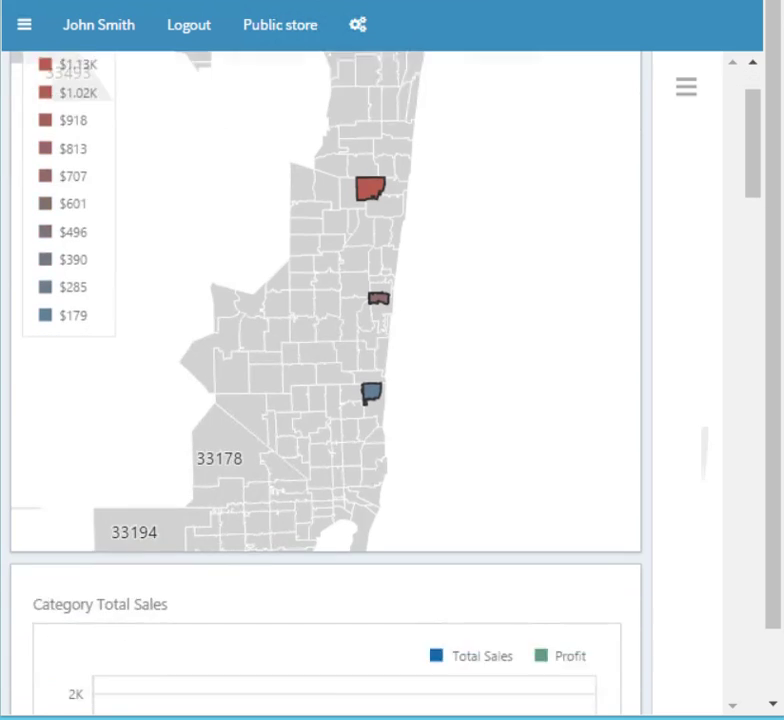
left_click_drag(723, 518, 717, 596)
scroll(325, 380, "up", 3)
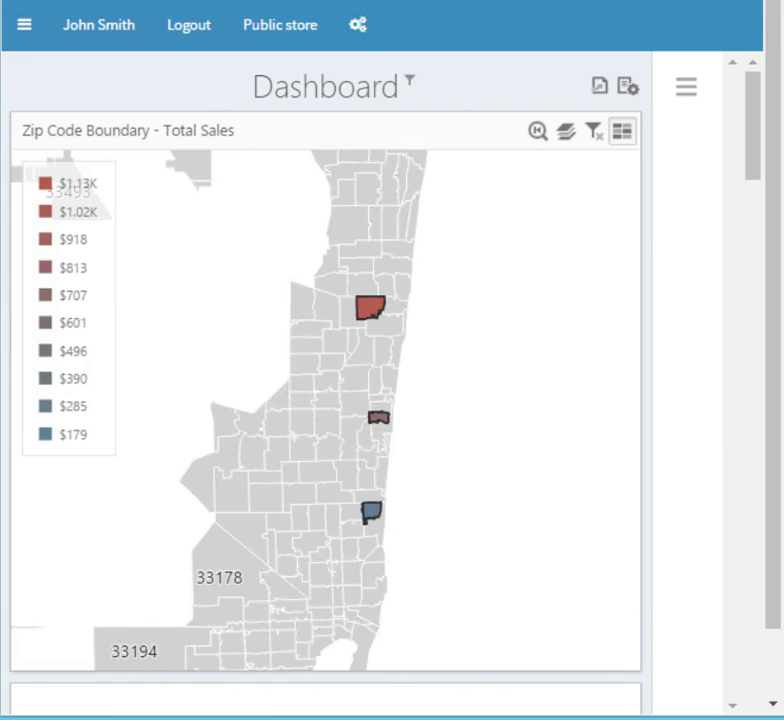